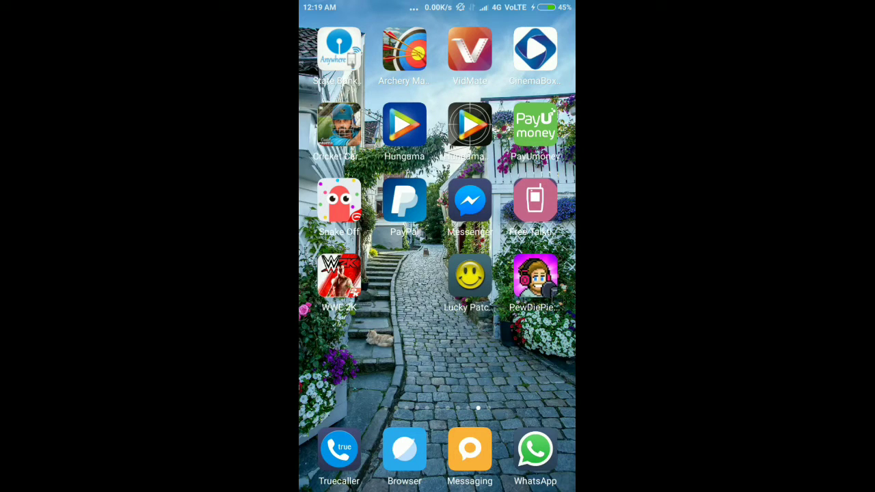
Swipe across the home screen pages to reach the Root Check app.
left_click_drag(356, 273, 520, 273)
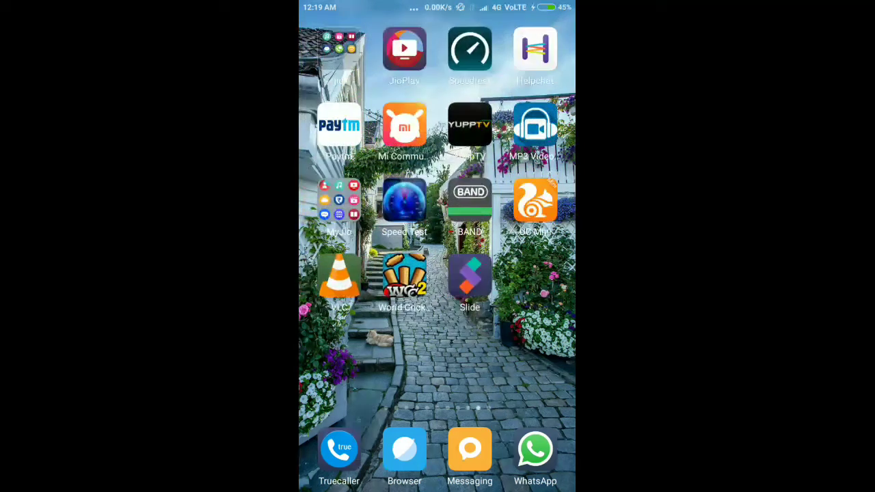
left_click_drag(356, 273, 520, 274)
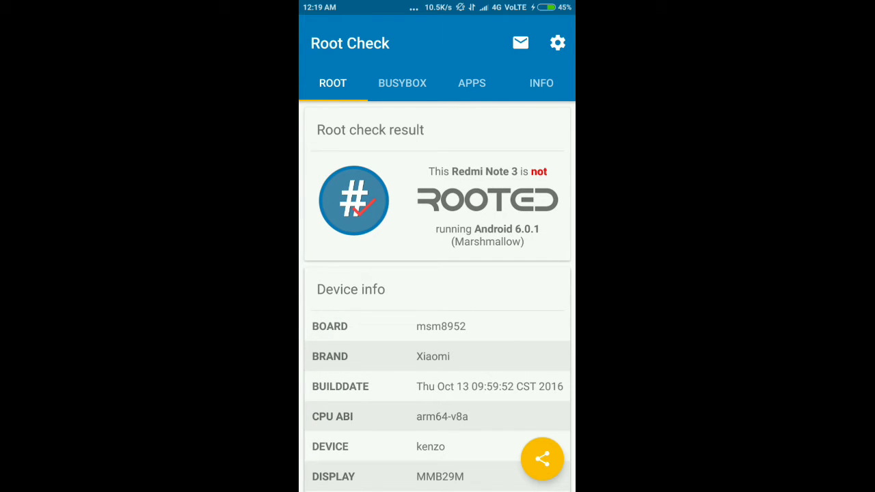
Leave Root Check for the home screen and move to the page holding Lucky Patcher.
key("Home")
left_click_drag(482, 385, 525, 374)
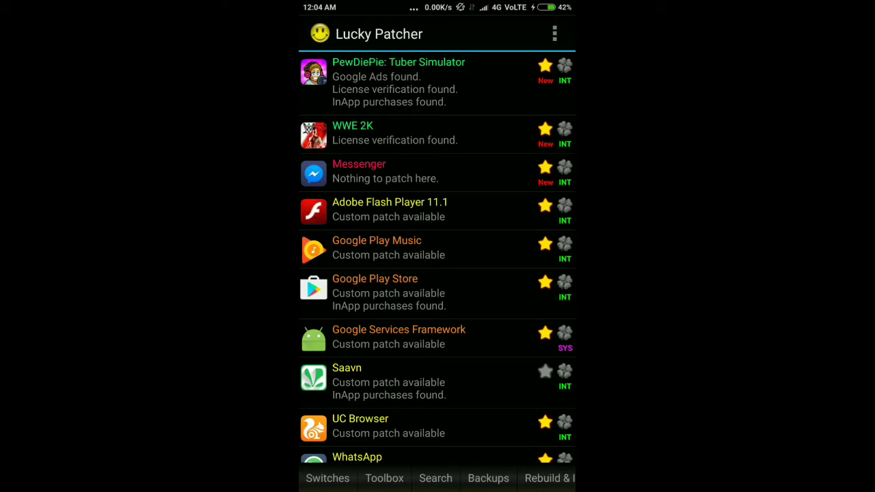
Rebuild Tuber Simulator as a modified APK with InApp and LVL emulation patches.
left_click(473, 79)
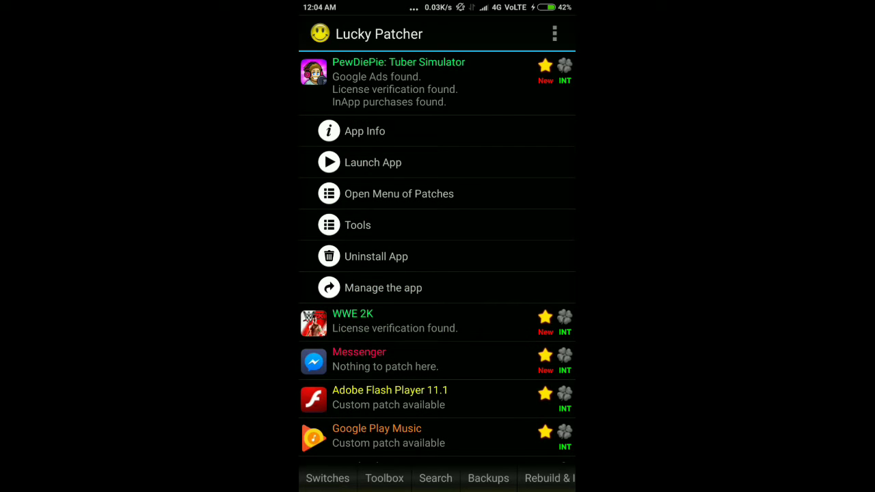
left_click(453, 197)
left_click(464, 246)
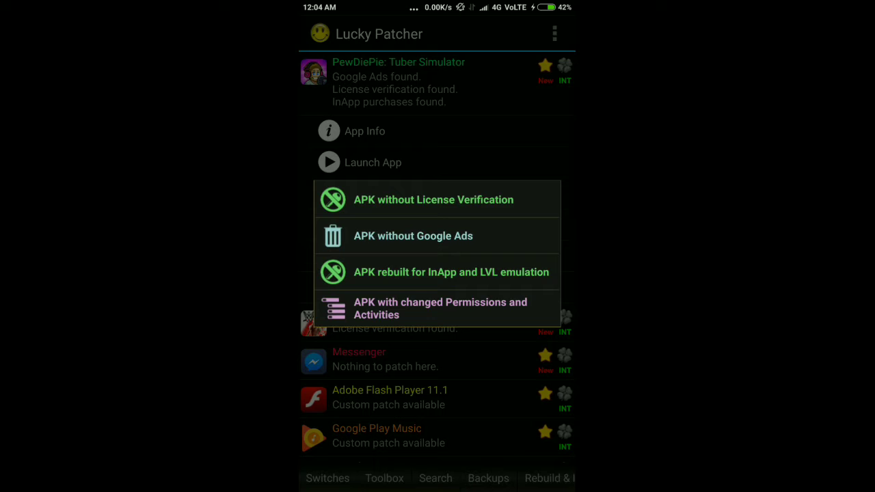
left_click(499, 282)
left_click(489, 269)
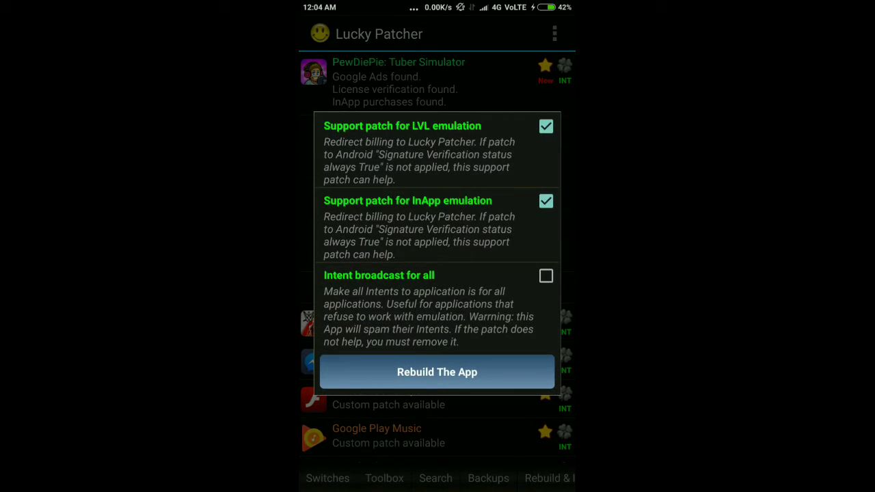
left_click(471, 365)
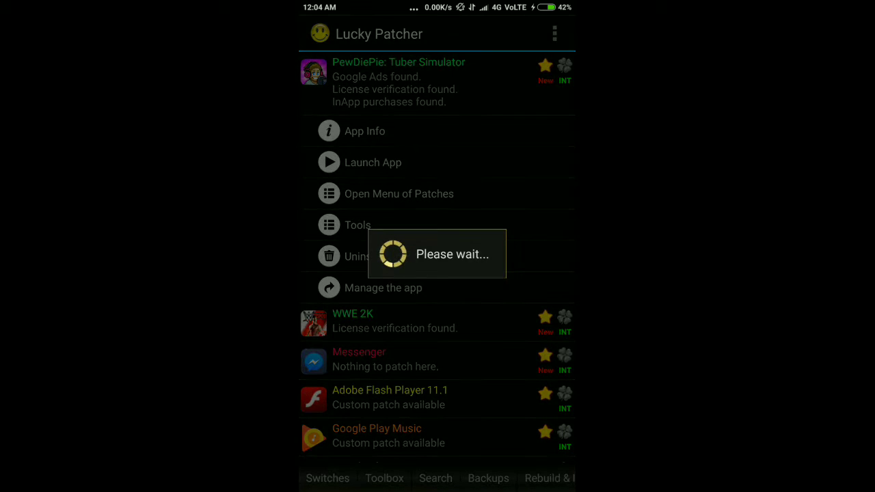
left_click_drag(499, 78, 500, 287)
left_click(420, 205)
left_click_drag(469, 265, 469, 257)
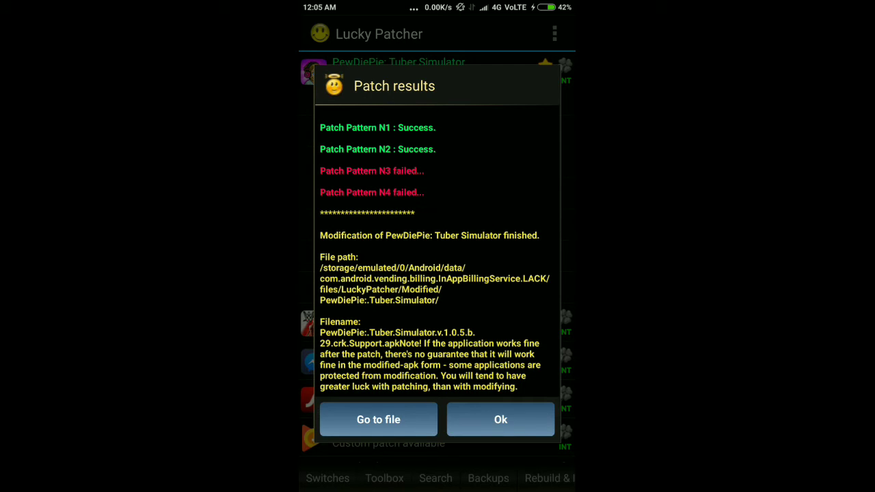
Dismiss the patch results and uninstall the original PewDiePie: Tuber Simulator.
left_click(500, 420)
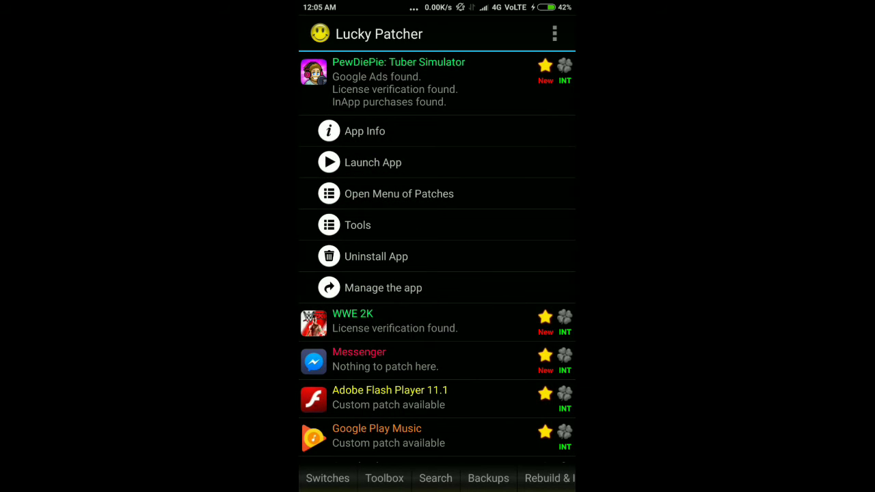
left_click_drag(437, 4, 437, 205)
left_click_drag(426, 264, 478, 253)
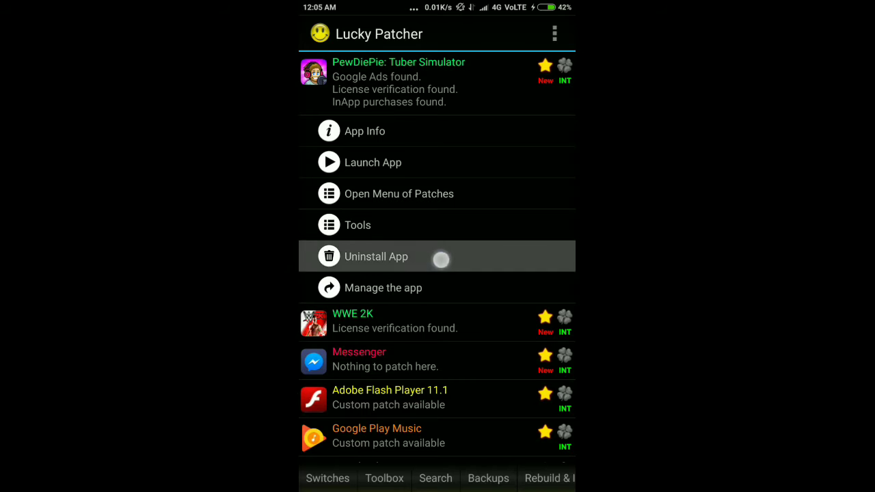
left_click(480, 252)
left_click(499, 302)
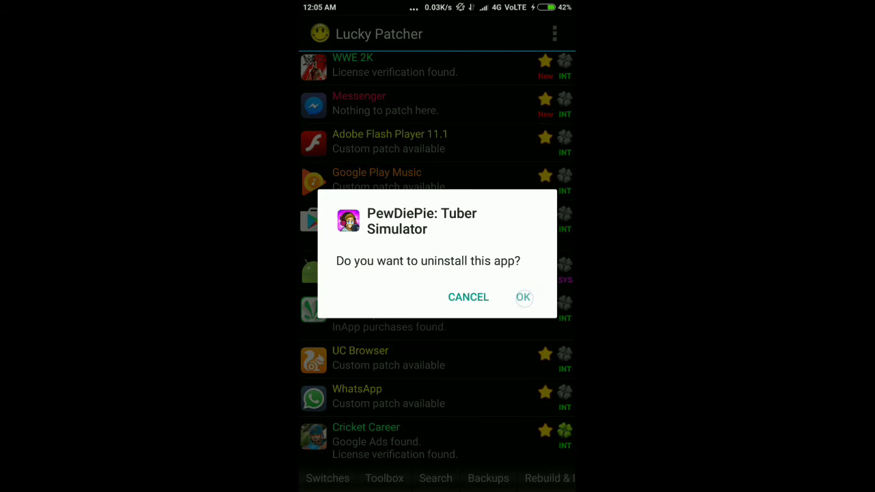
left_click(523, 297)
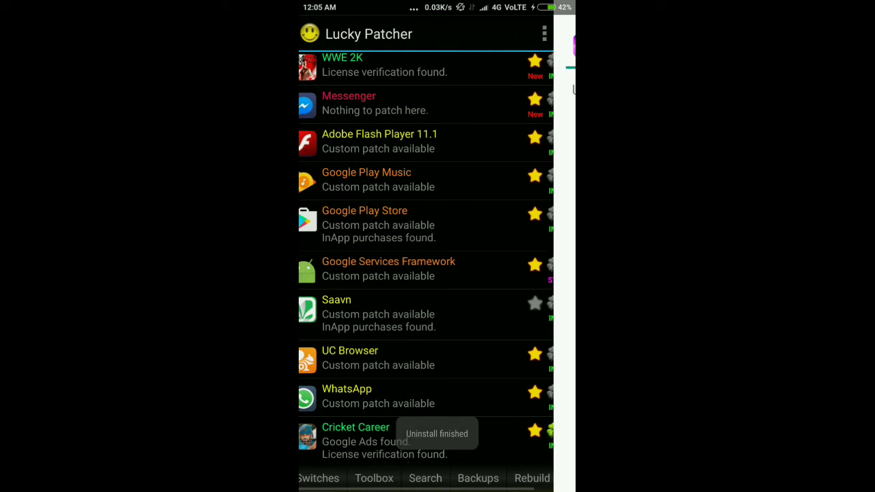
left_click_drag(538, 479, 410, 478)
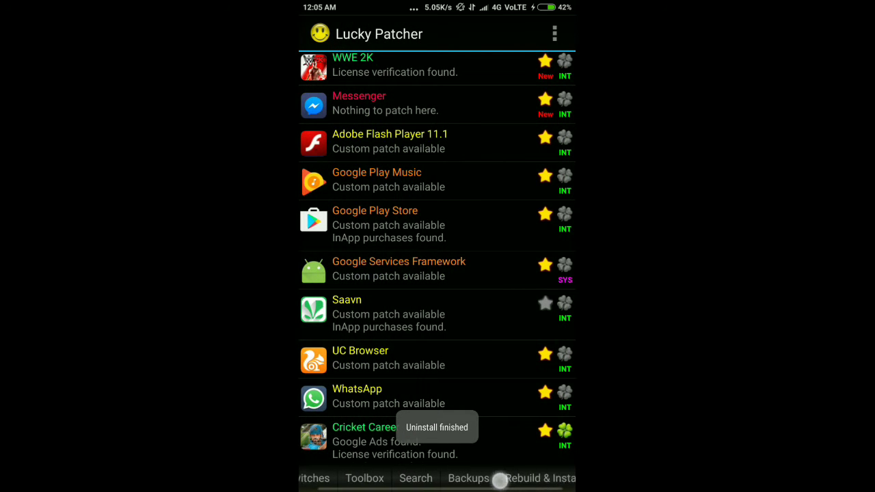
Install the patched Tuber Simulator APK from LuckyPatcher's Modified folder and open it.
left_click(530, 479)
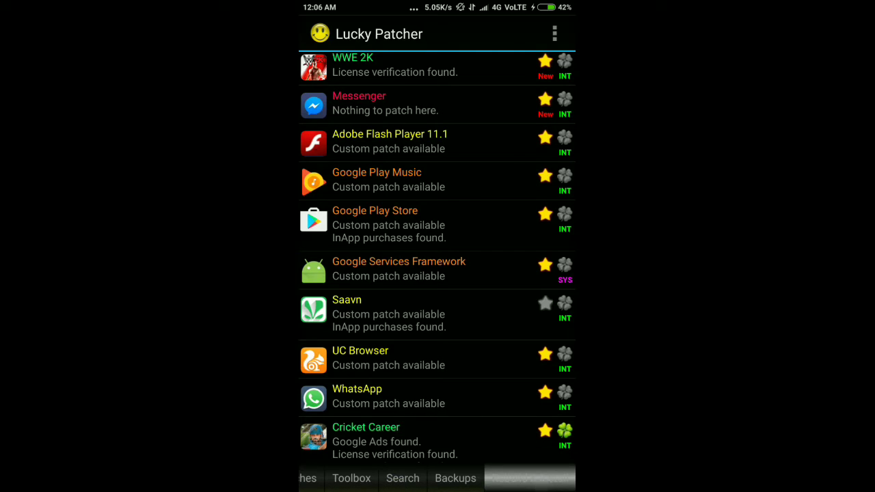
left_click(416, 80)
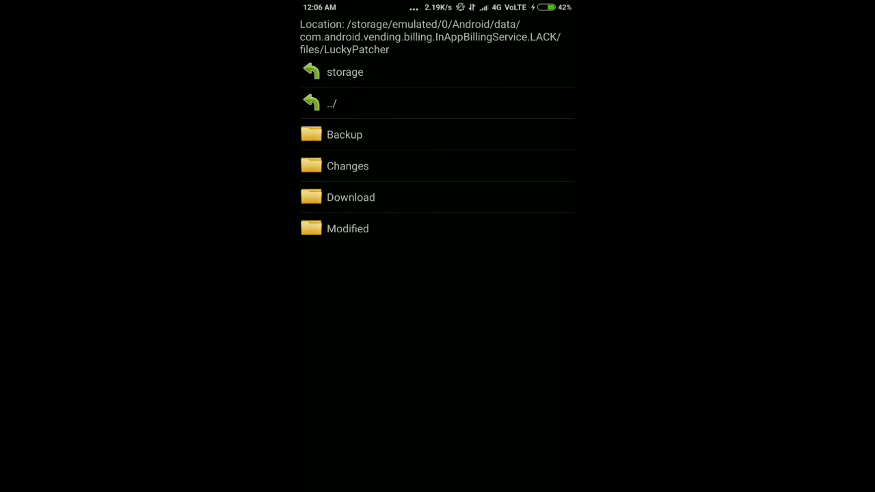
left_click(402, 230)
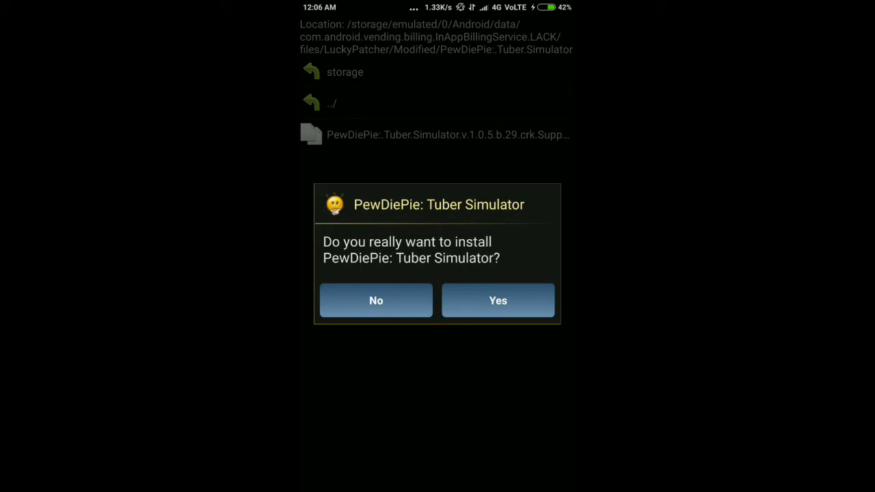
left_click(498, 300)
left_click(506, 472)
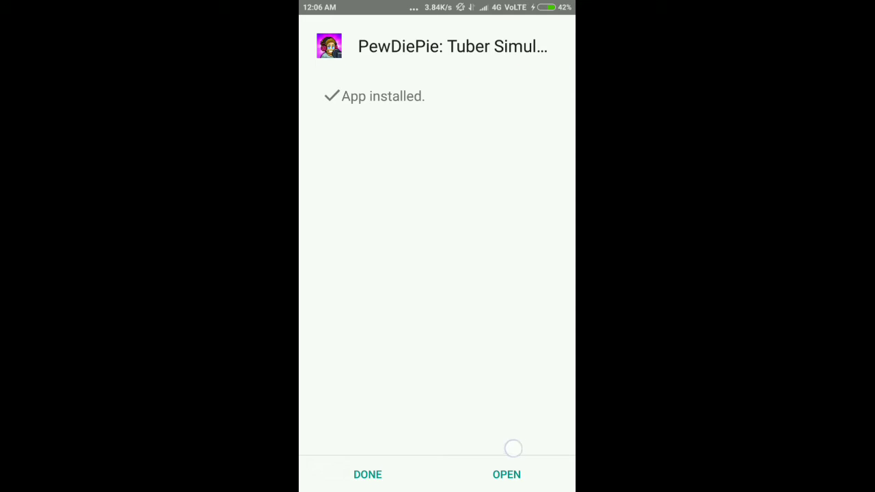
left_click(506, 475)
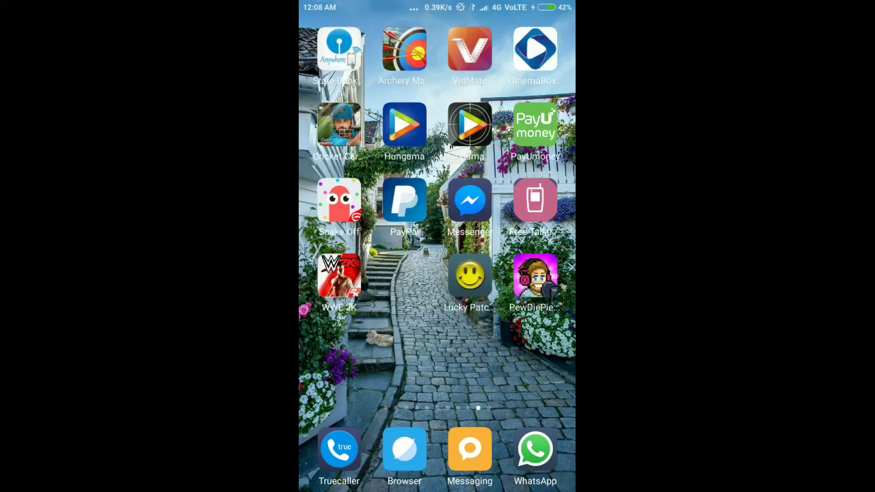
Launch the game, follow the tutorial into the Shop, then pull down the notification shade.
left_click(535, 275)
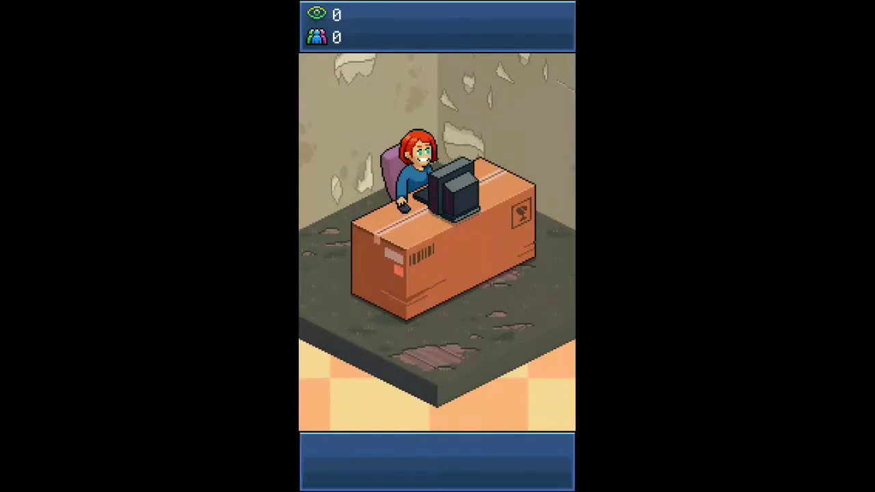
left_click(516, 250)
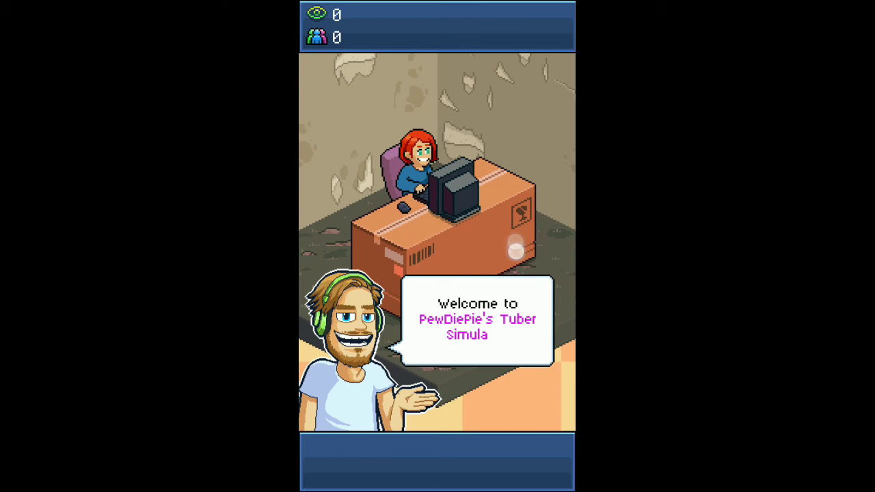
left_click(517, 251)
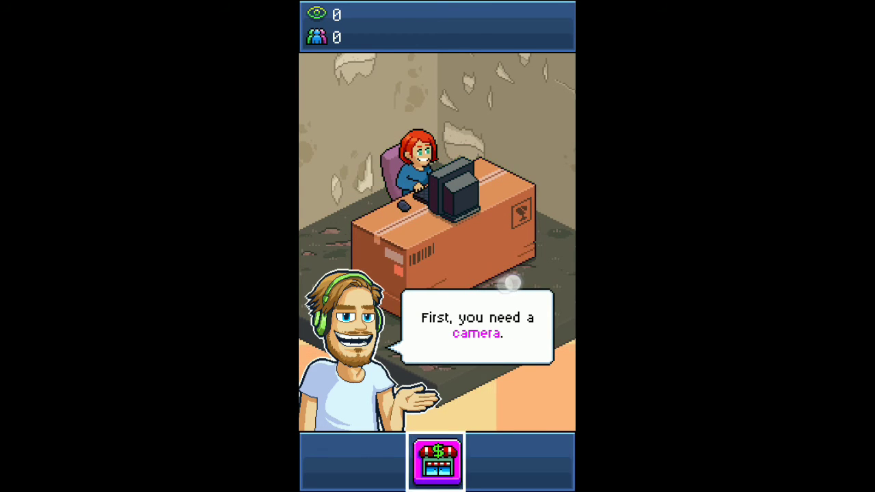
left_click(437, 460)
left_click(423, 109)
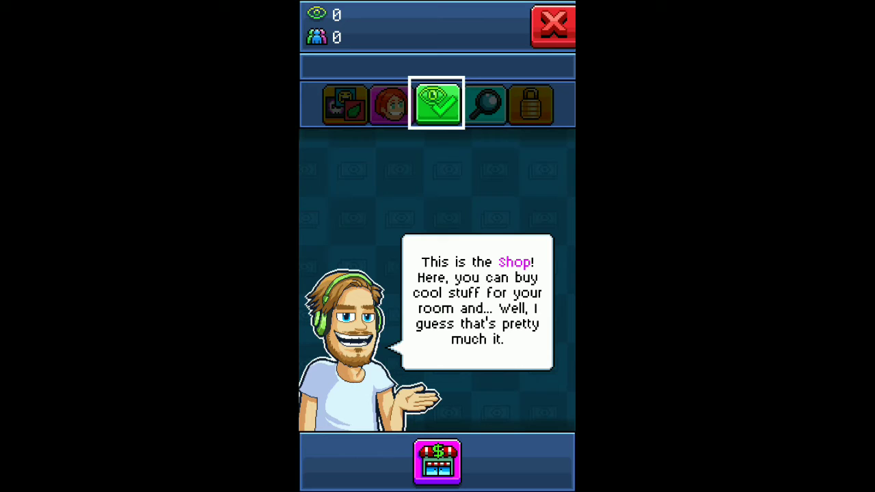
left_click(477, 301)
left_click(478, 300)
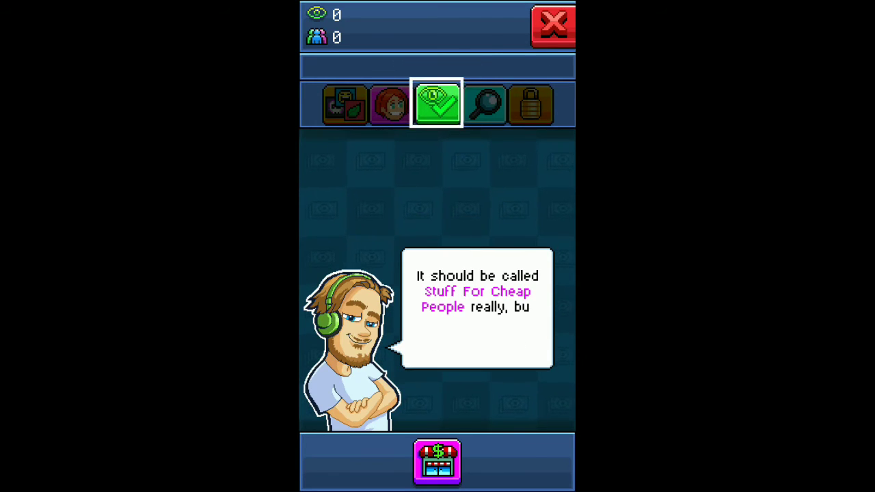
left_click_drag(474, 3, 478, 380)
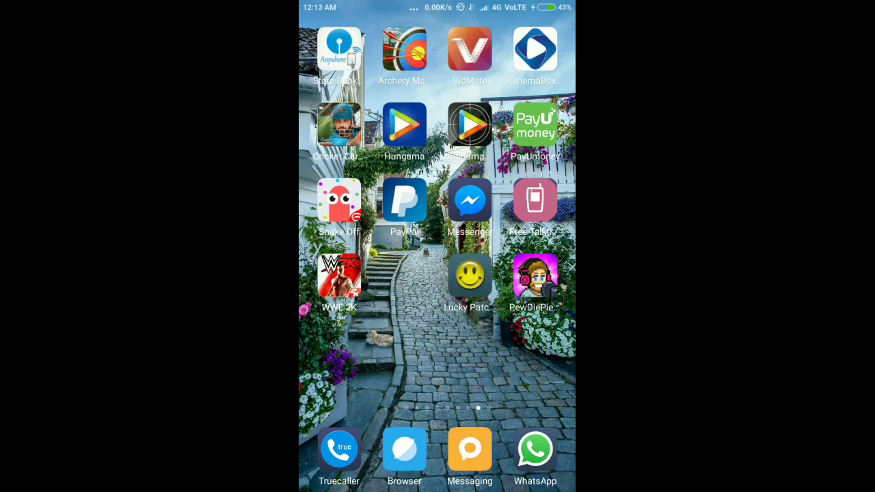
Relaunch PewDiePie's Tuber Simulator from its home screen icon.
left_click(535, 275)
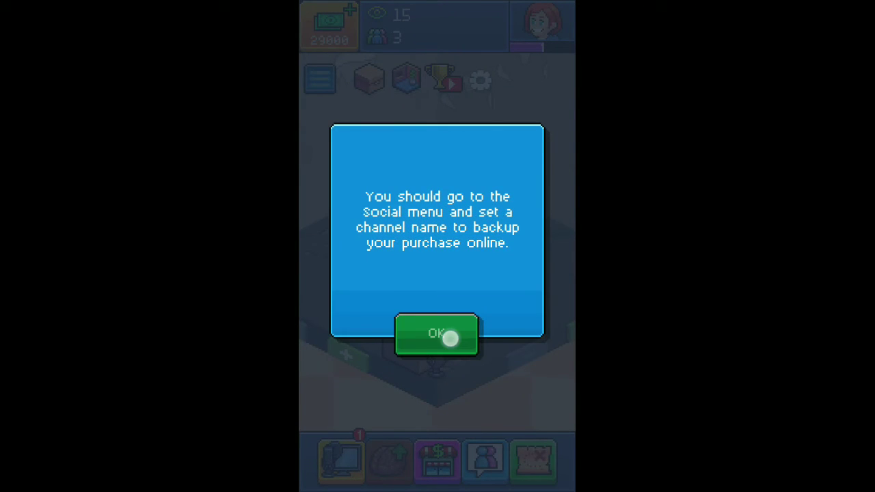
Get a first Bux pack from the Online Store free via Lucky Patcher's InApp dialog.
left_click(330, 28)
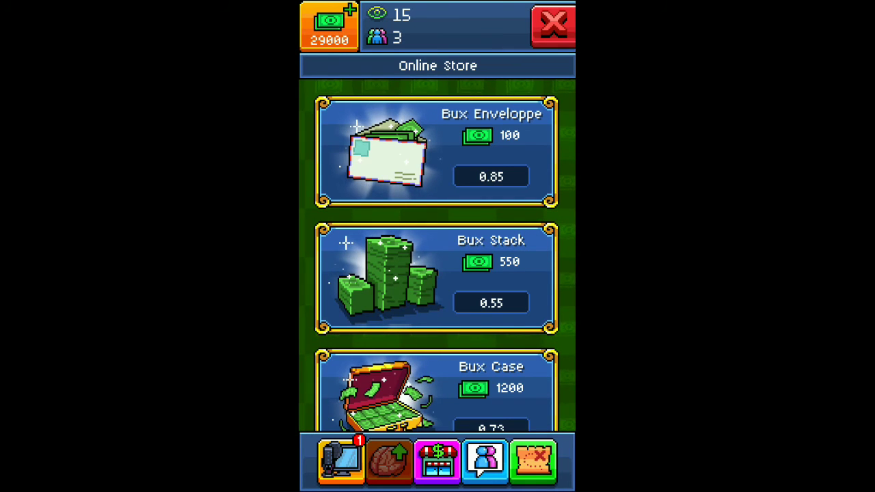
left_click_drag(519, 369, 524, 316)
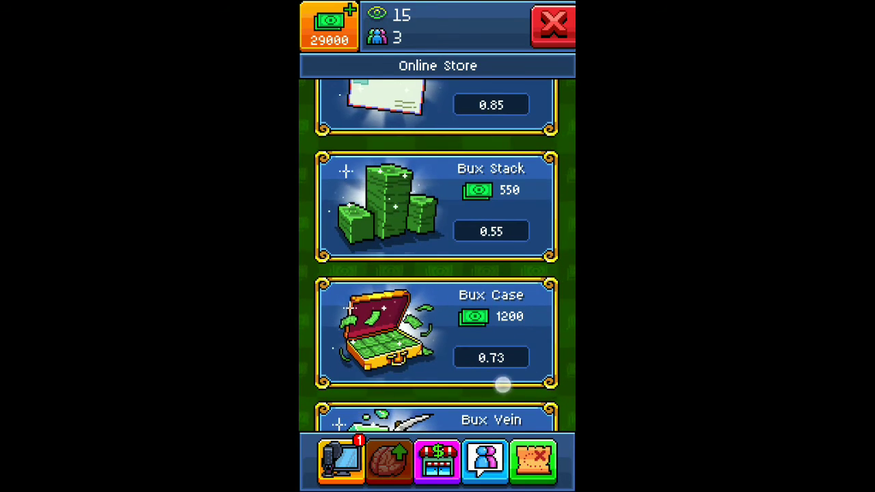
left_click_drag(502, 385, 558, 176)
left_click_drag(543, 383, 547, 215)
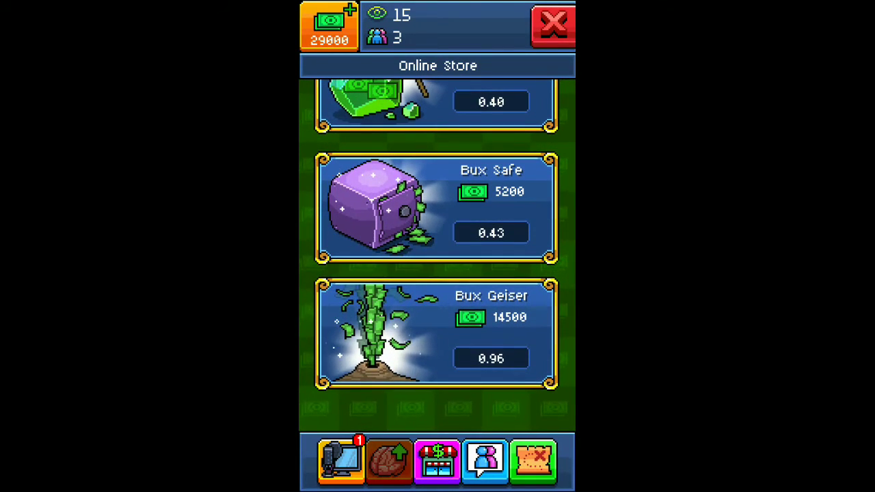
left_click(491, 233)
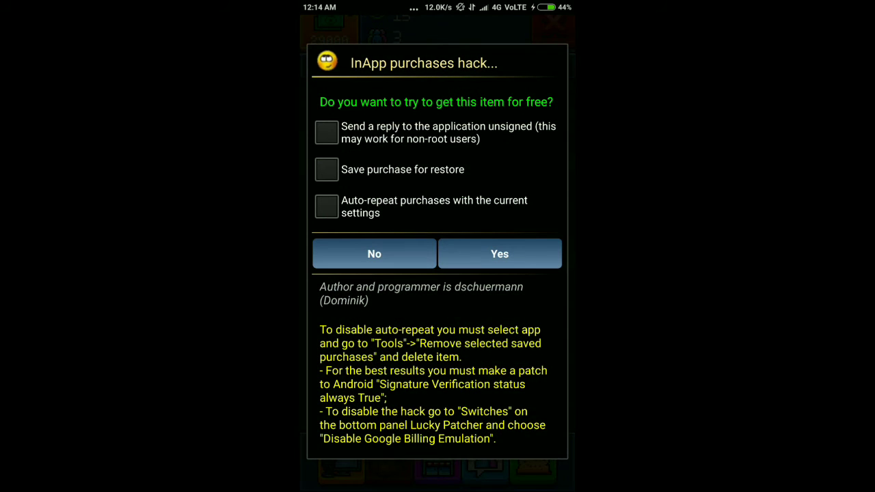
left_click(498, 252)
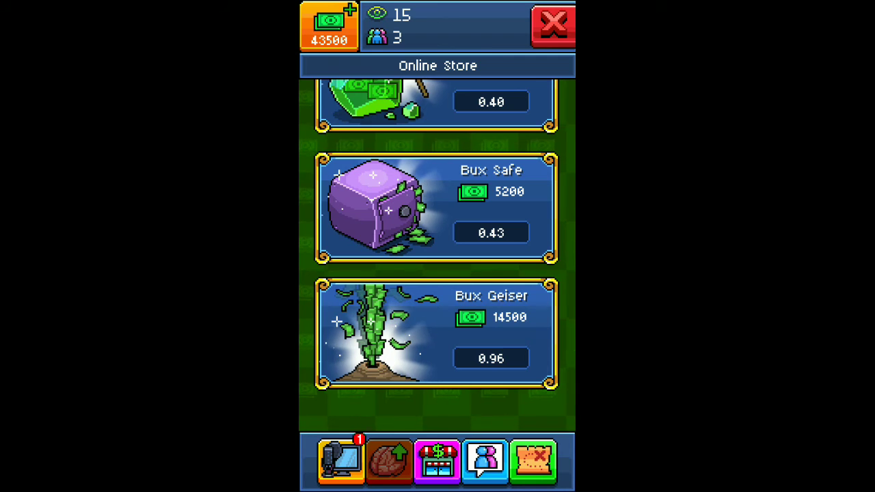
Get a second Bux pack free, raising the balance to 48,700 Bux.
left_click_drag(514, 223, 501, 356)
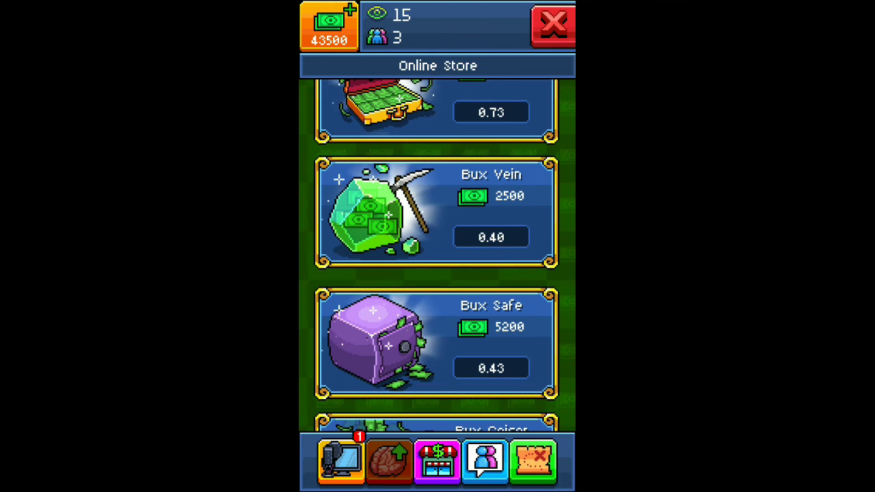
left_click(437, 215)
left_click(517, 254)
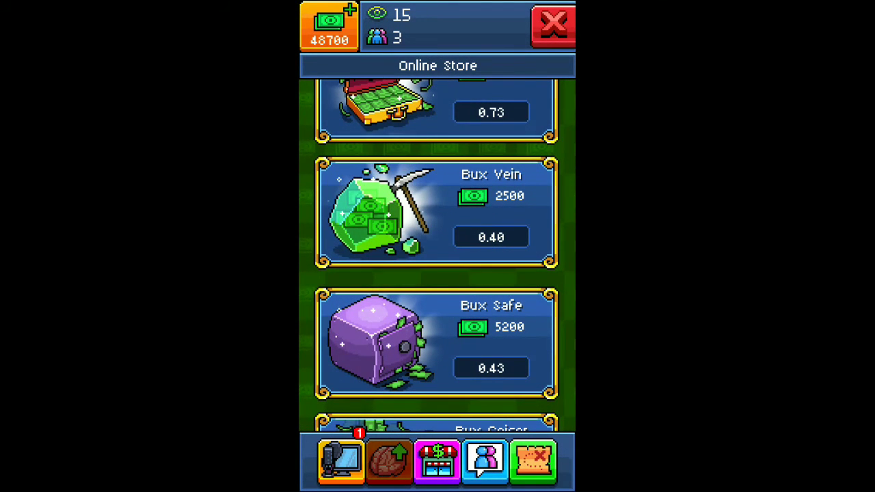
scroll(508, 253, "up", 5)
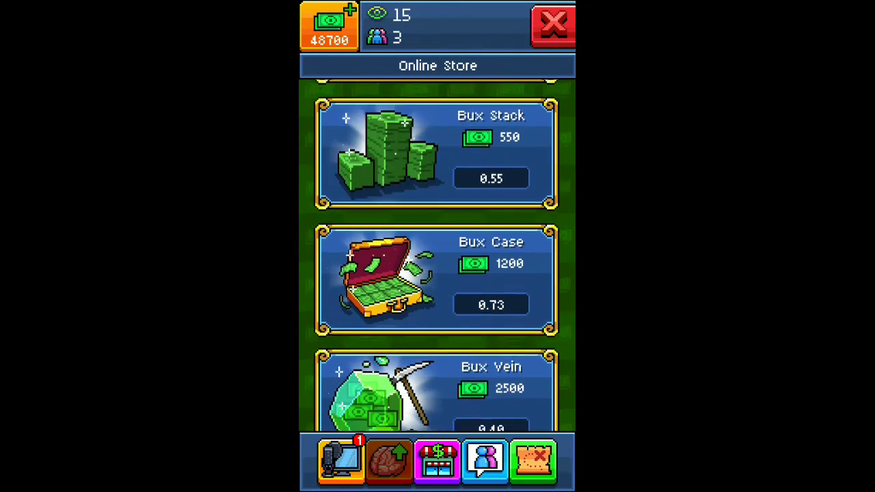